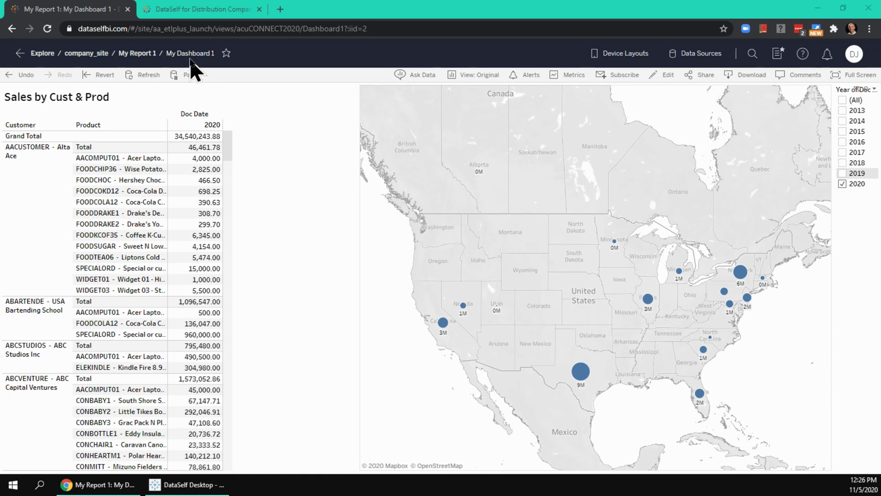
# - View the 16. Ranking report and My Dashboard 1 online, and open the My Report 1 workbook from the server in DataSelf Desktop
pyautogui.click(209, 10)
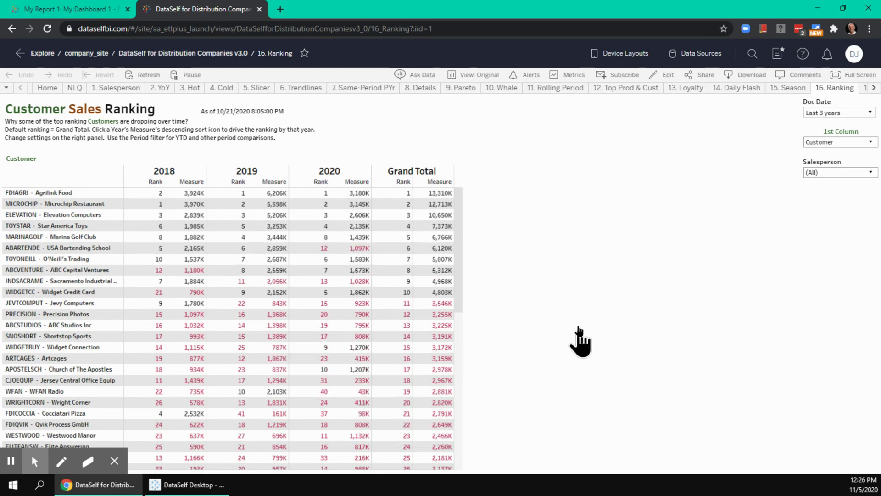
pyautogui.click(68, 9)
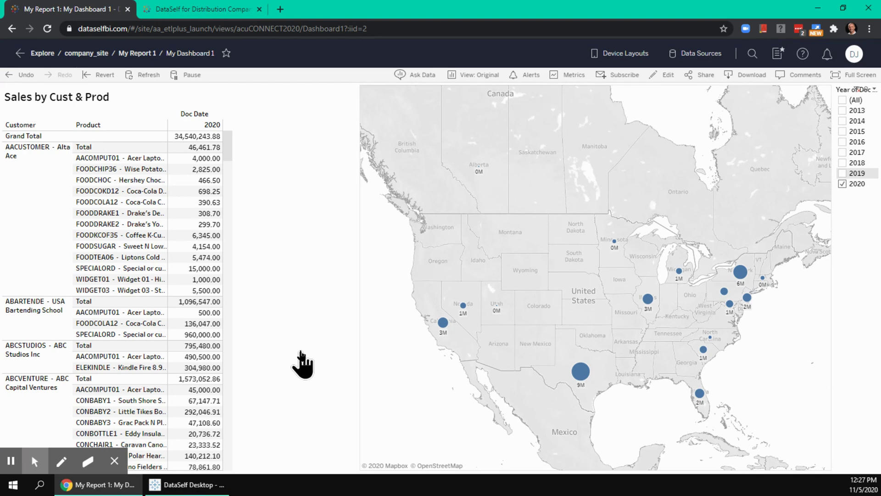
pyautogui.click(188, 485)
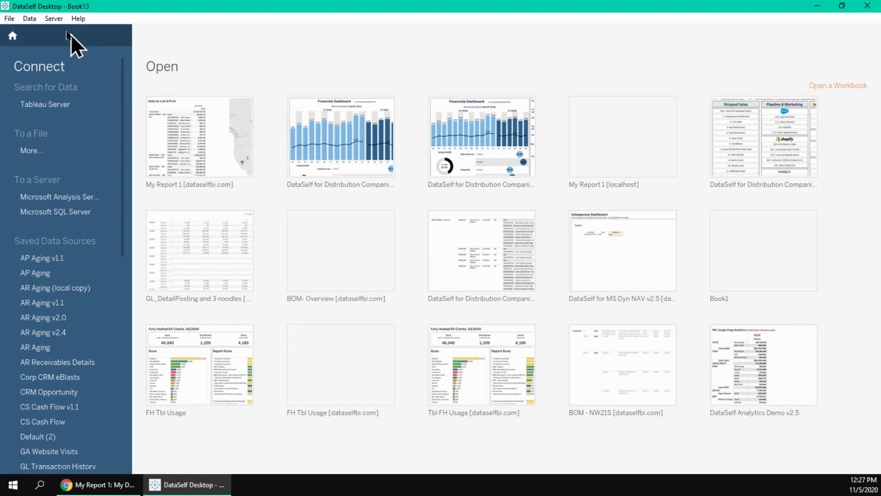
pyautogui.click(54, 19)
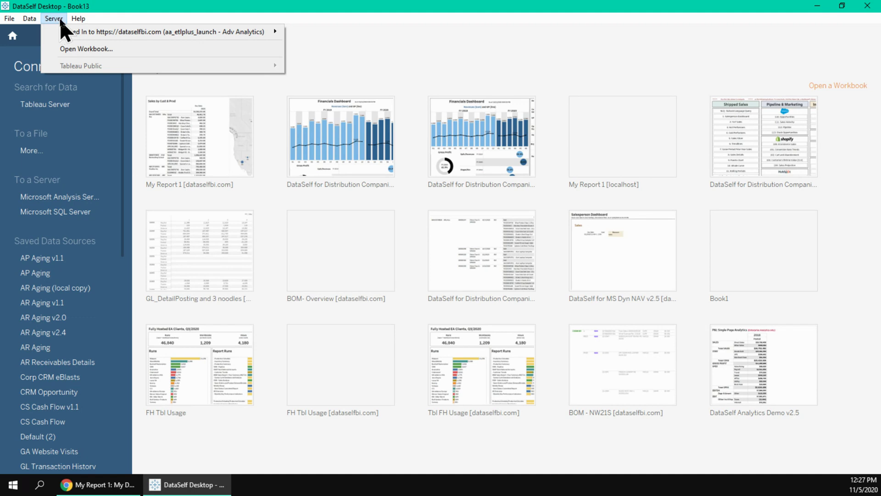
pyautogui.click(81, 50)
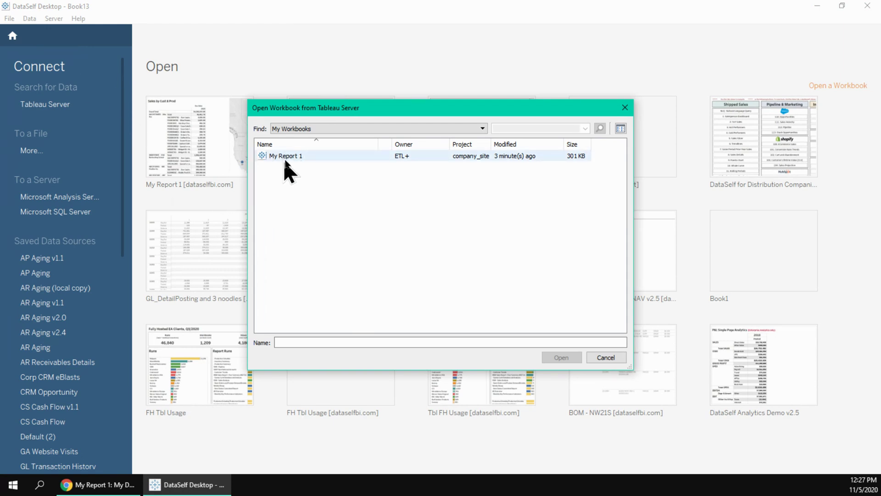
pyautogui.click(292, 129)
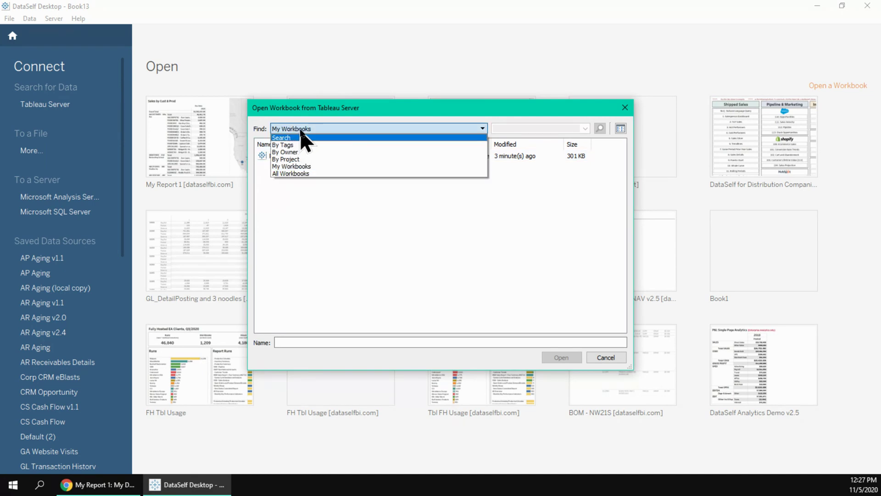
pyautogui.click(301, 130)
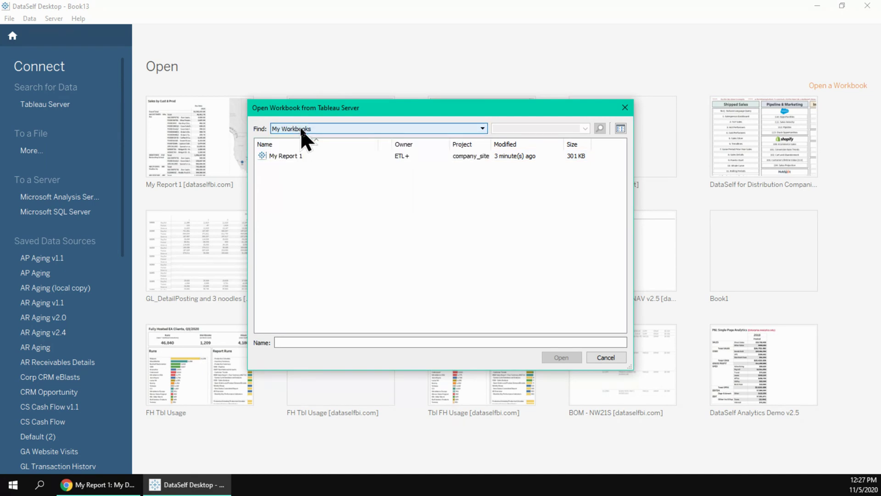
pyautogui.click(281, 159)
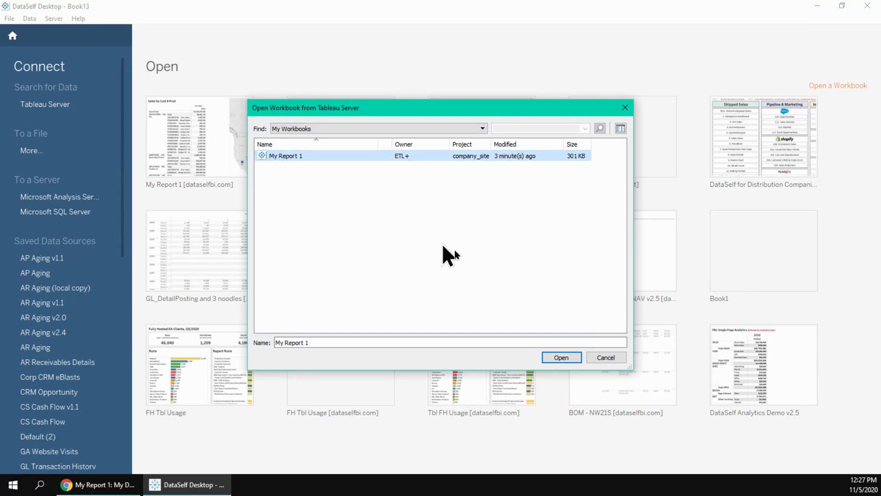
pyautogui.click(558, 358)
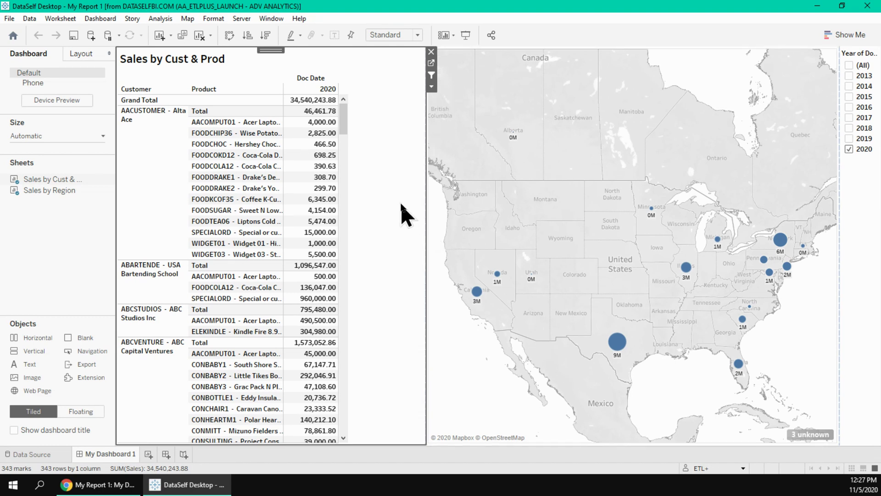
# - Open the DataSelf for Distribution Companies v3.0 workbook from the server's list of all workbooks, checking its name against the online report
pyautogui.click(242, 18)
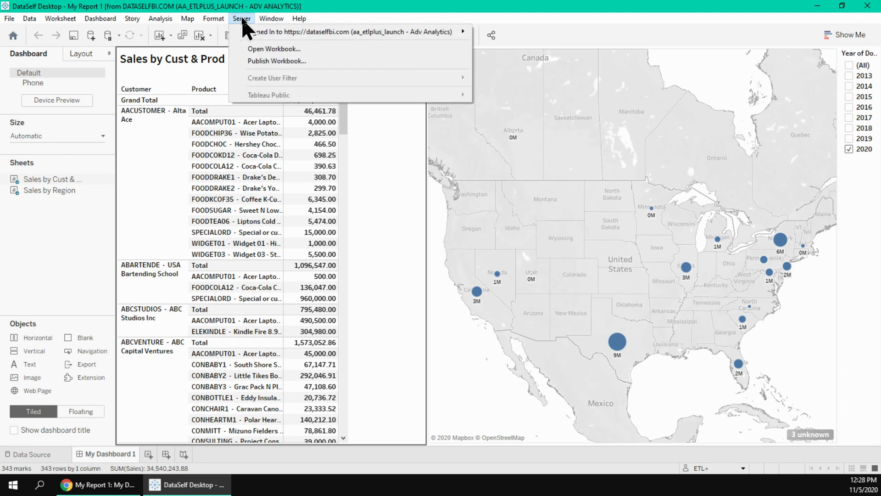
pyautogui.click(273, 49)
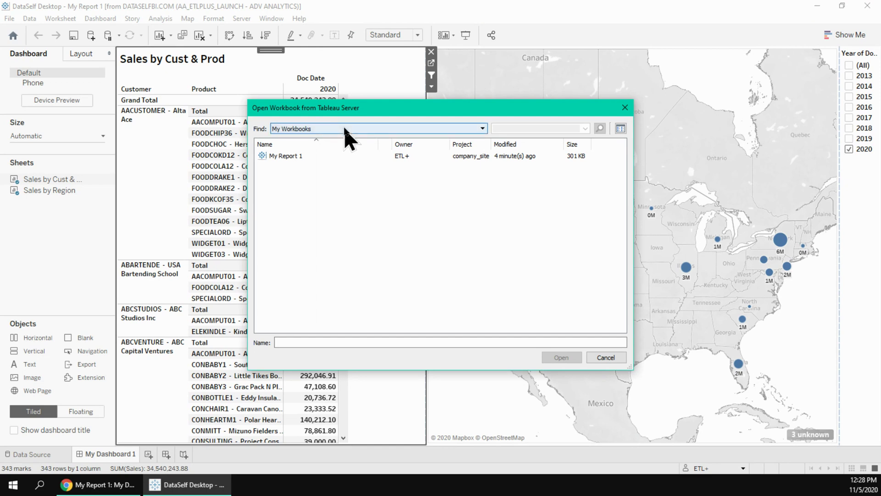
pyautogui.click(345, 130)
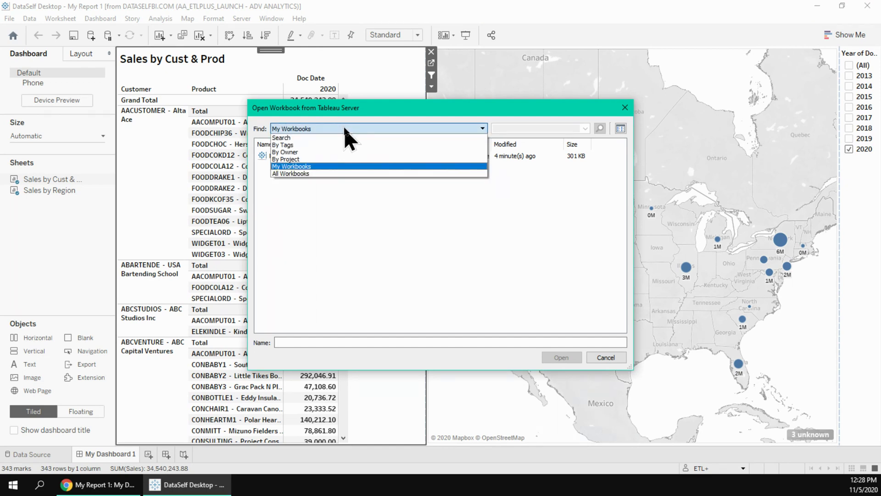
pyautogui.click(337, 174)
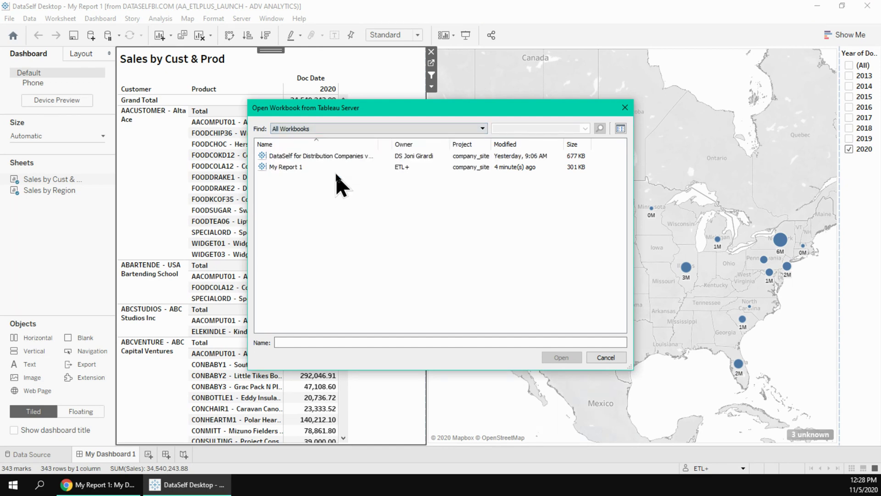
pyautogui.click(304, 156)
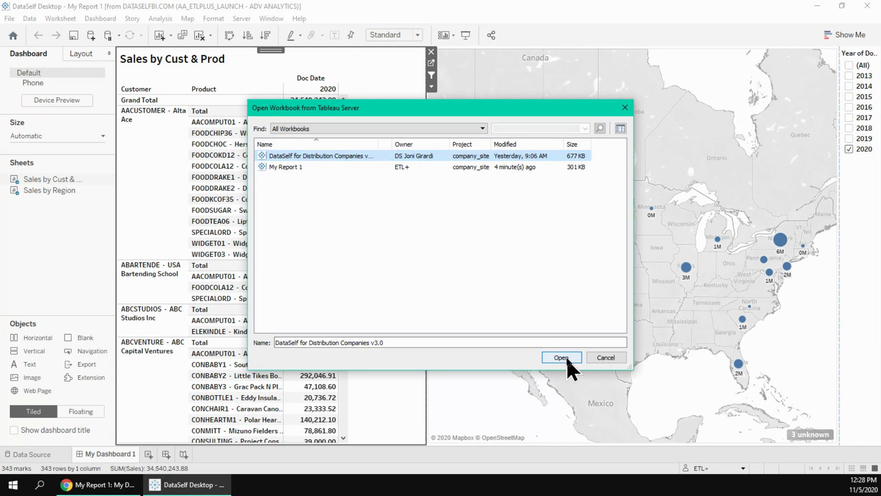
pyautogui.click(92, 485)
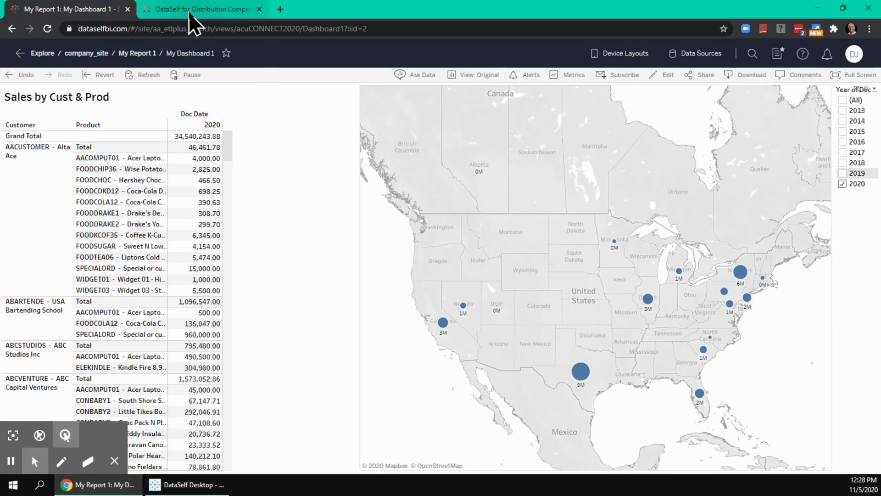
pyautogui.click(191, 10)
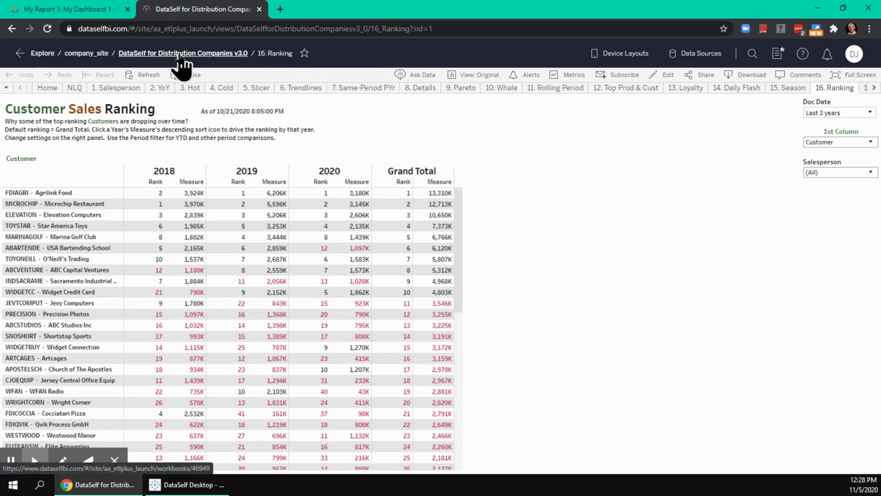
pyautogui.click(177, 488)
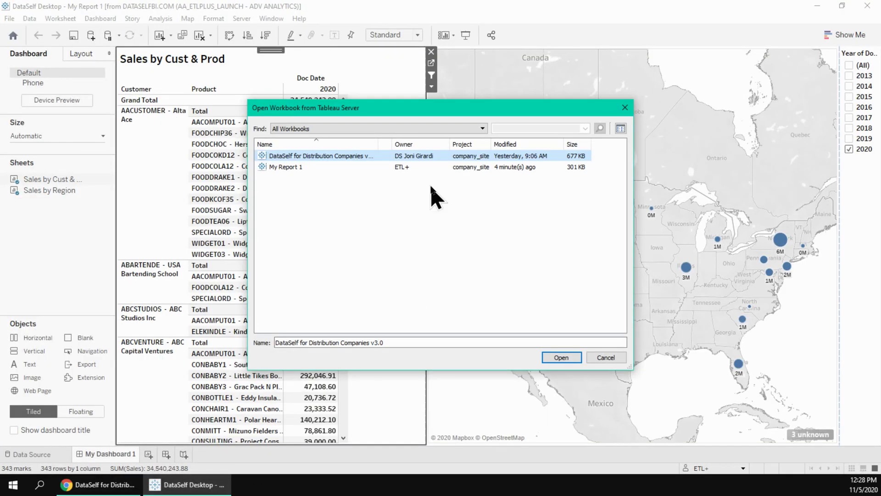
pyautogui.click(343, 156)
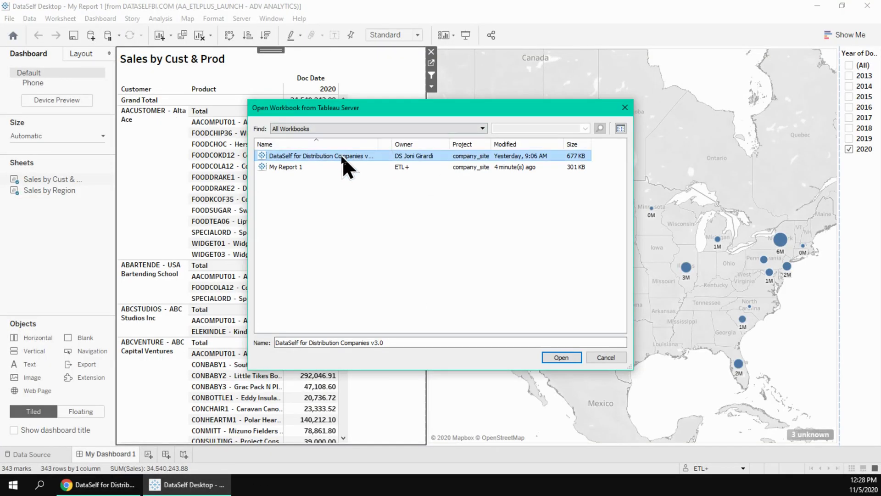
pyautogui.doubleClick(392, 144)
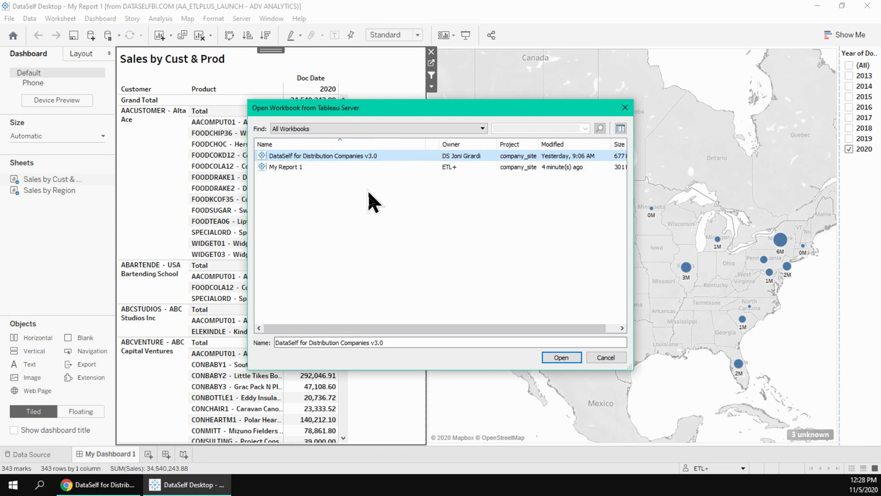
pyautogui.click(564, 357)
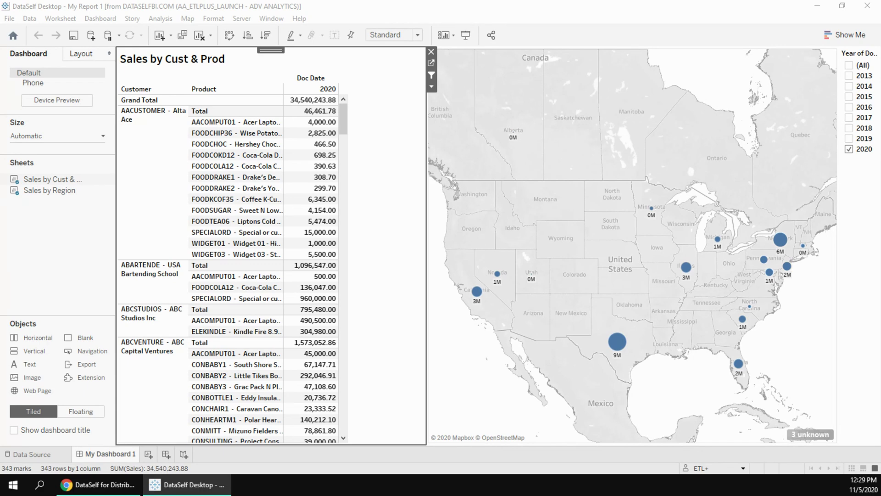
pyautogui.moveTo(0, 72); pyautogui.dragTo(376, 65)
pyautogui.doubleClick(377, 64)
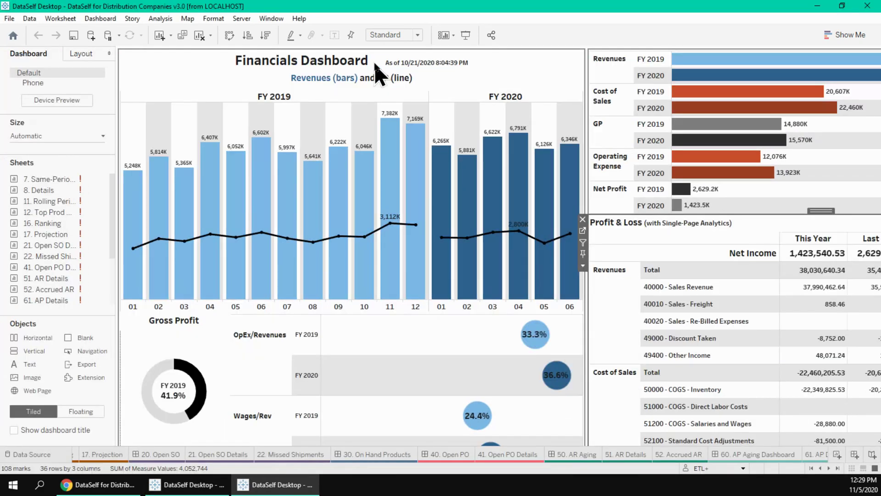
# - Copy the 16. Ranking sheet from the DataSelf for Distribution Companies v3.0 workbook
pyautogui.click(811, 468)
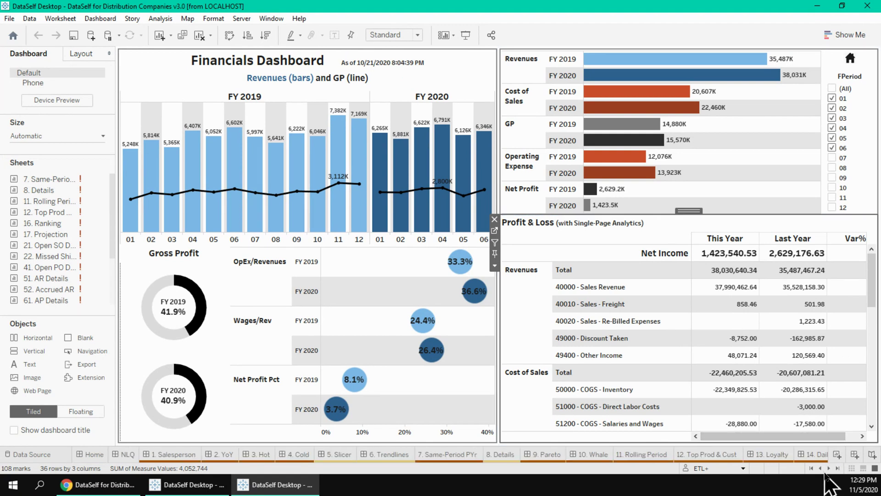
pyautogui.click(829, 468)
pyautogui.click(829, 467)
pyautogui.click(829, 468)
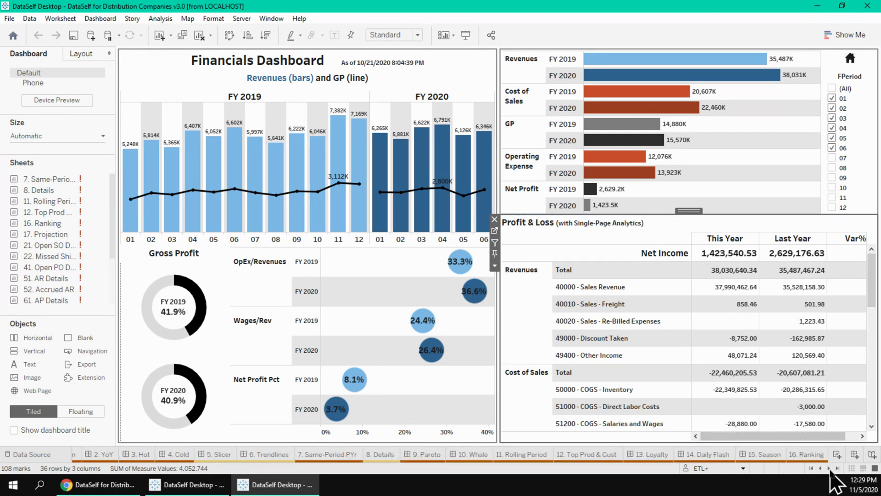
pyautogui.click(829, 467)
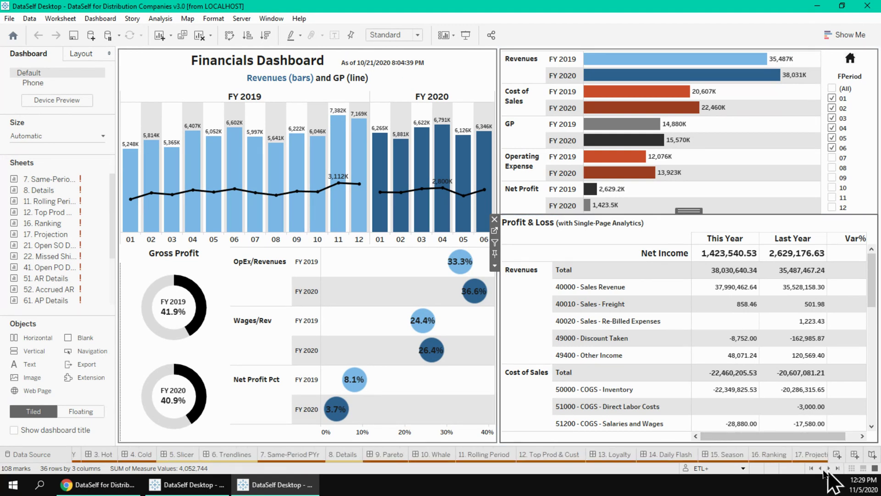
pyautogui.click(772, 454)
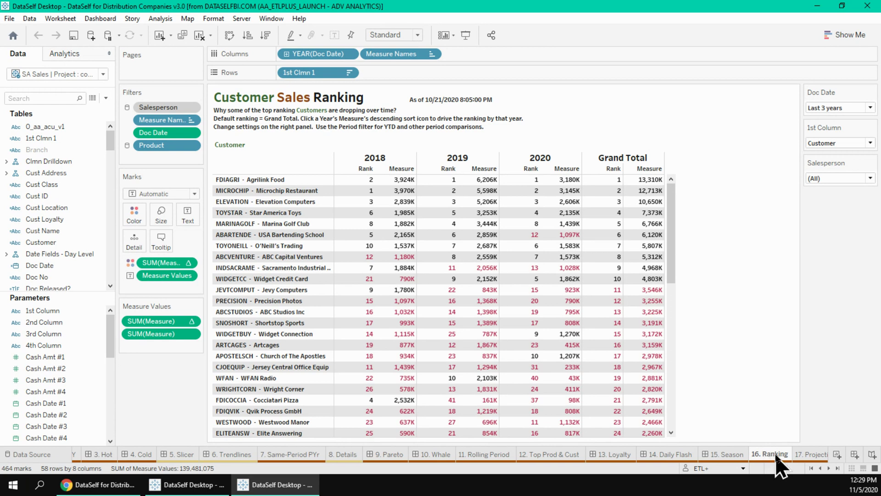
pyautogui.rightClick(766, 455)
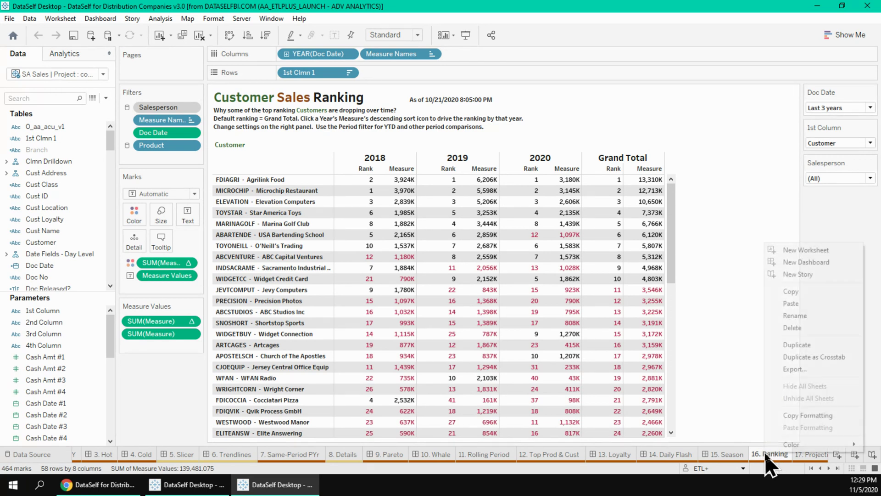
pyautogui.click(796, 292)
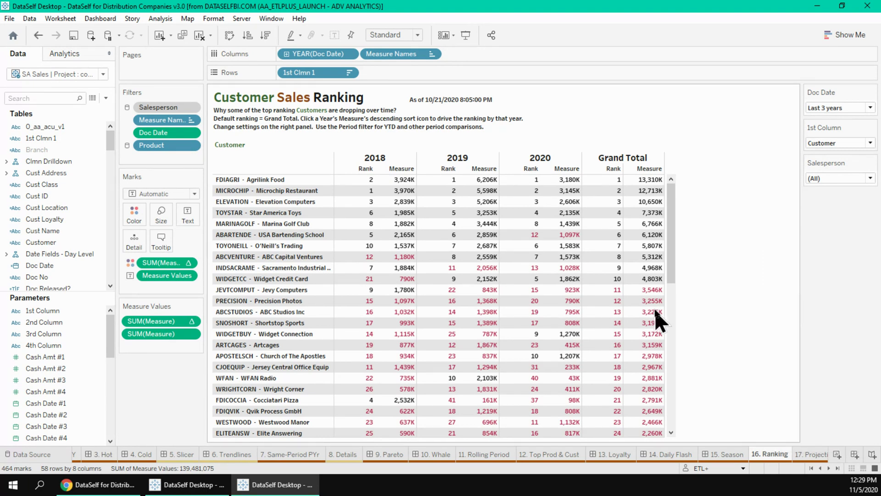
# - Paste the copied 16. Ranking sheet into the My Report 1 workbook alongside My Dashboard 1
pyautogui.moveTo(179, 487)
pyautogui.click(170, 438)
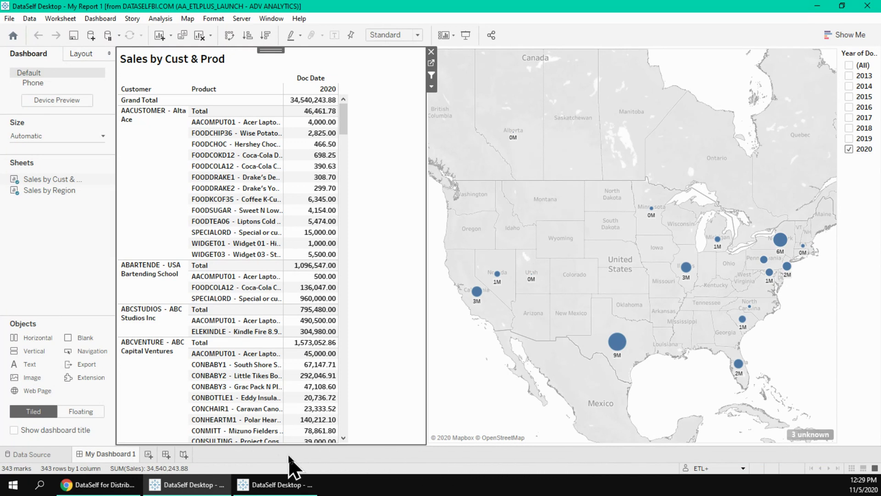
pyautogui.rightClick(110, 454)
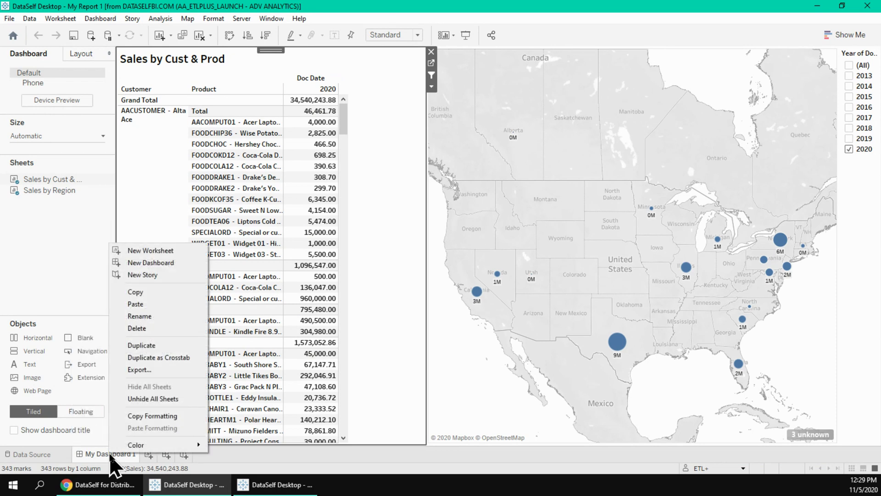
pyautogui.click(151, 304)
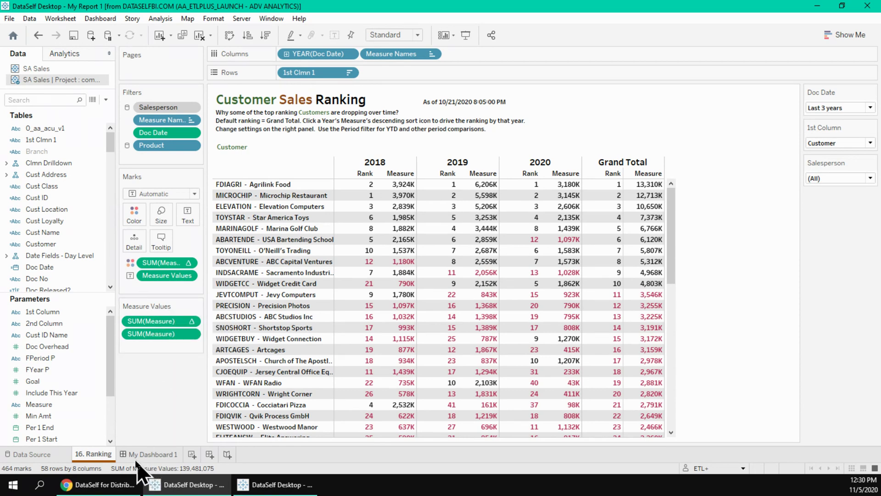
# - Replace the pasted sheet's data source, SA Sales | Project : company_site, with the SA Sales data source
pyautogui.moveTo(91, 454)
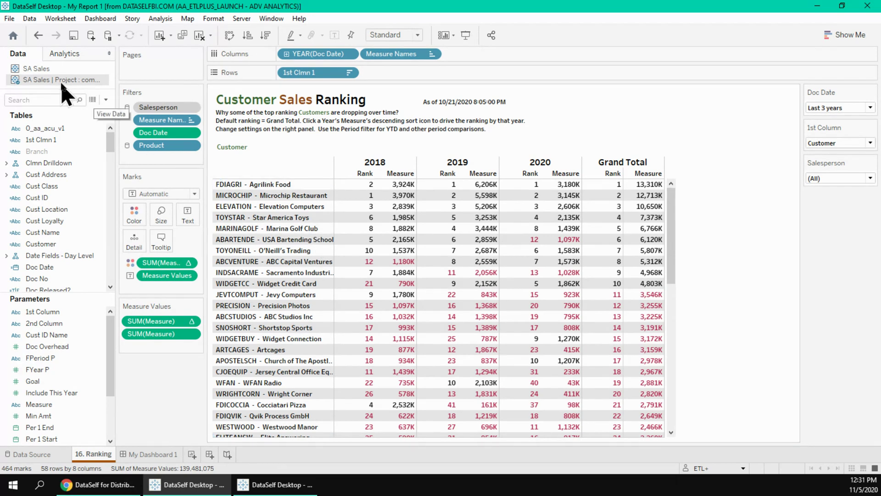
pyautogui.rightClick(23, 82)
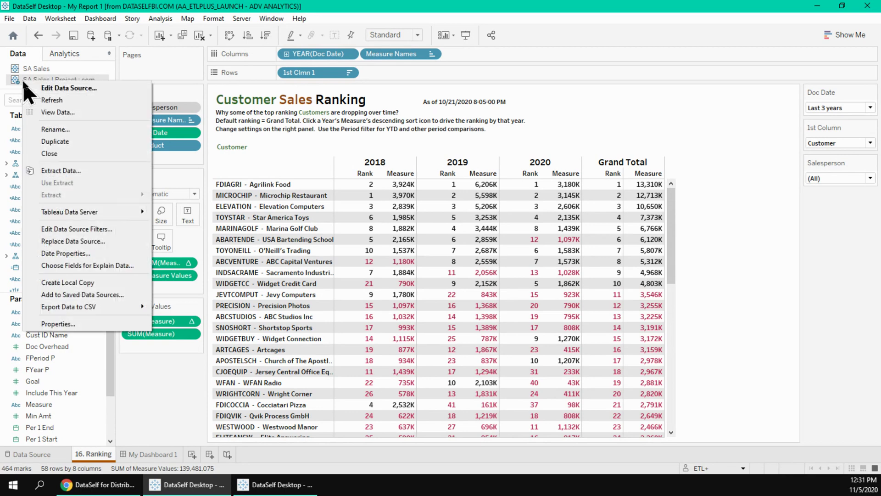
pyautogui.click(94, 242)
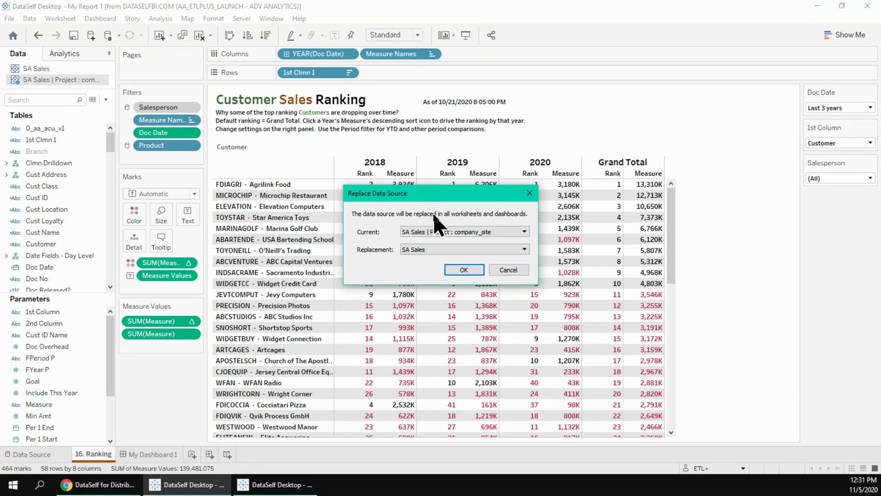
pyautogui.click(464, 270)
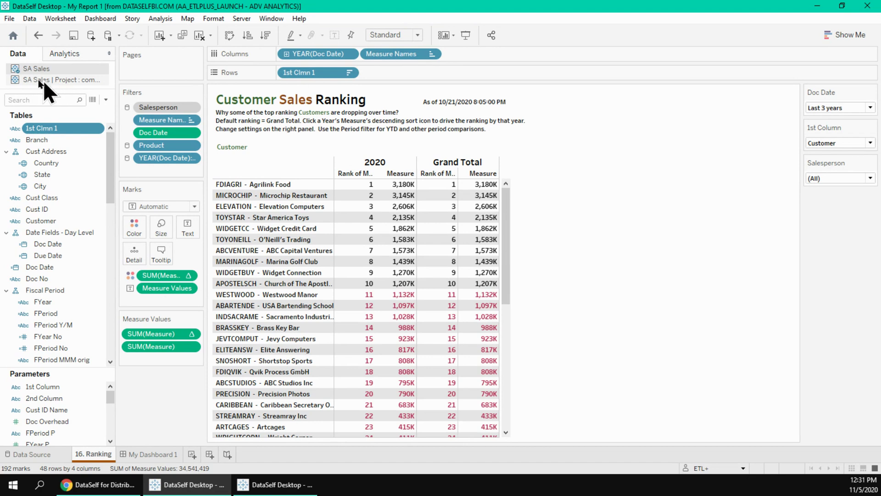
# - Close the leftover SA Sales | Project : company_site data source
pyautogui.rightClick(37, 81)
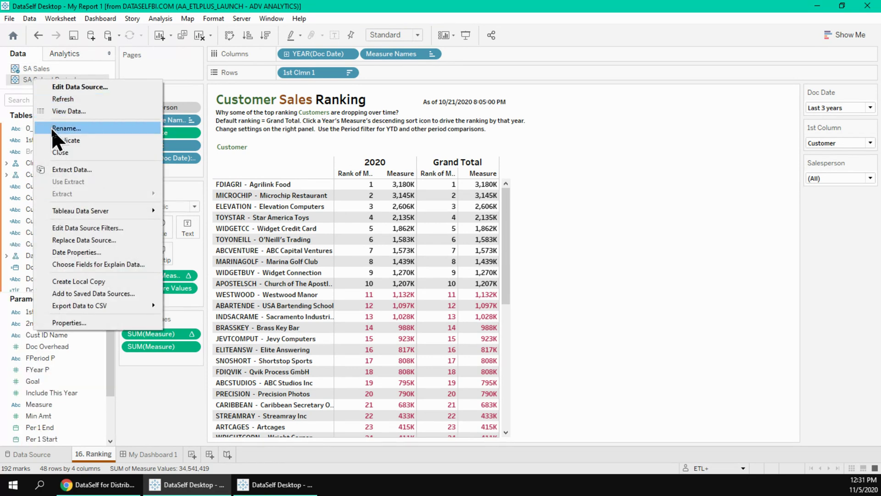
pyautogui.click(64, 153)
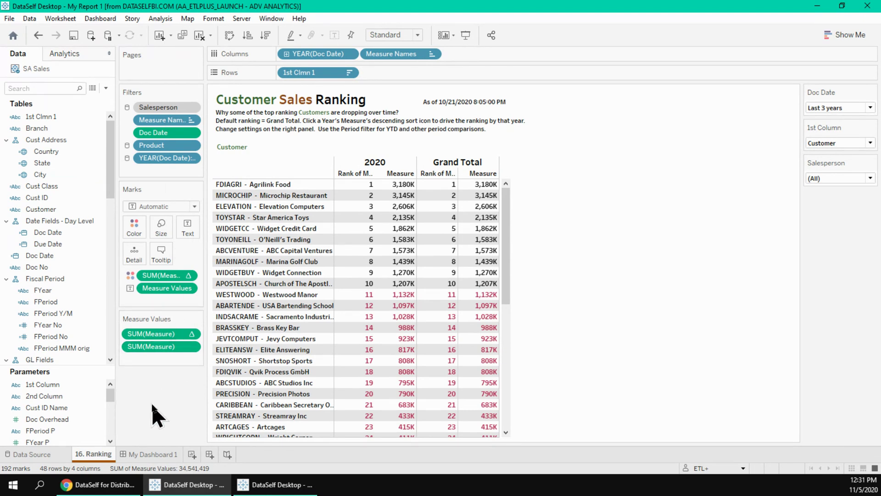
# - Add the 16. Ranking sheet to My Dashboard 1, tiled below the map
pyautogui.click(152, 455)
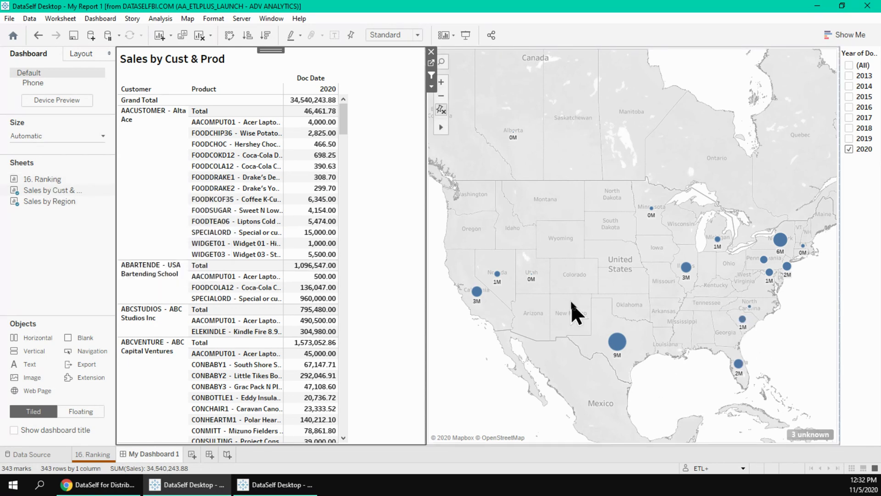
pyautogui.moveTo(37, 183)
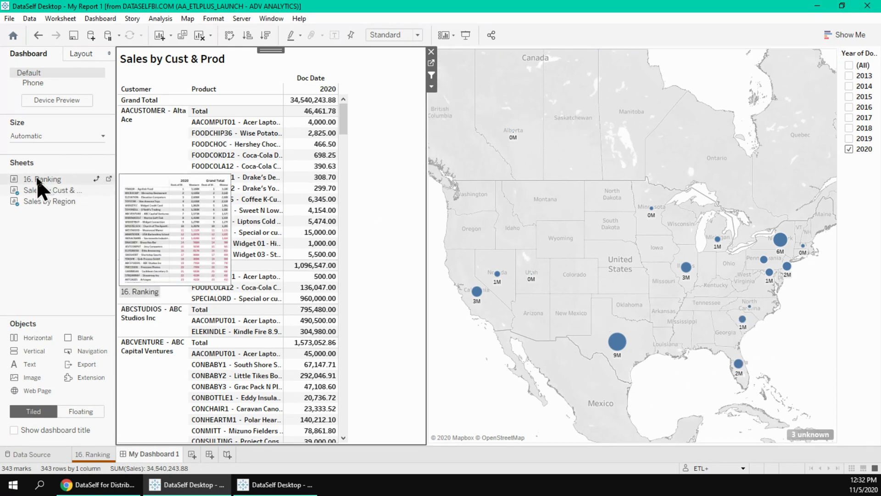
pyautogui.moveTo(38, 182); pyautogui.dragTo(642, 345)
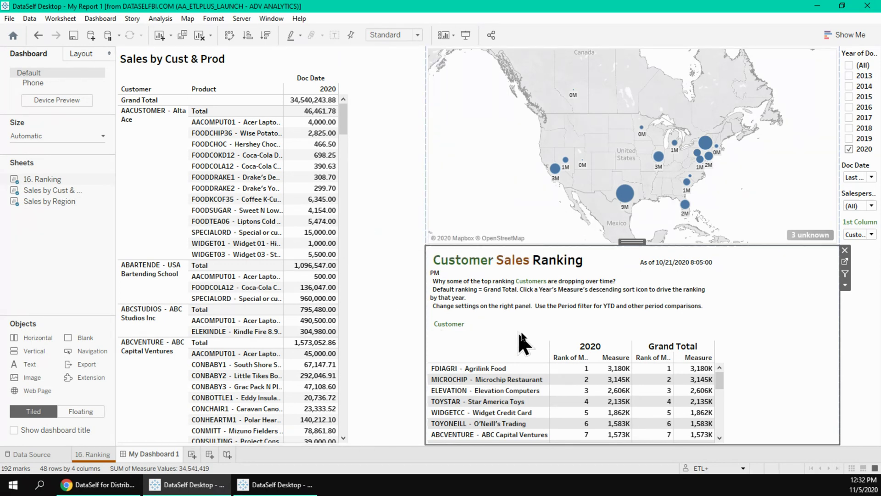
# - Add 2019 to the dashboard's Year of Doc Date filter alongside 2020, trying 2018 and removing it again
pyautogui.click(848, 59)
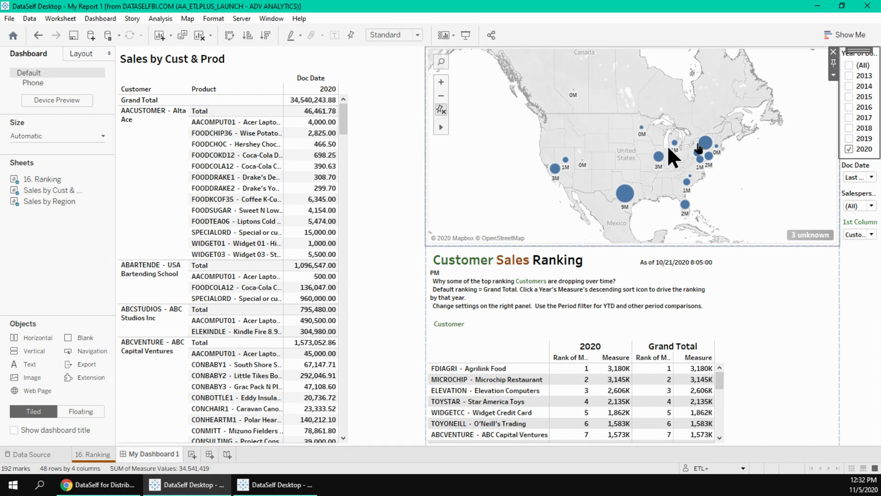
pyautogui.click(849, 138)
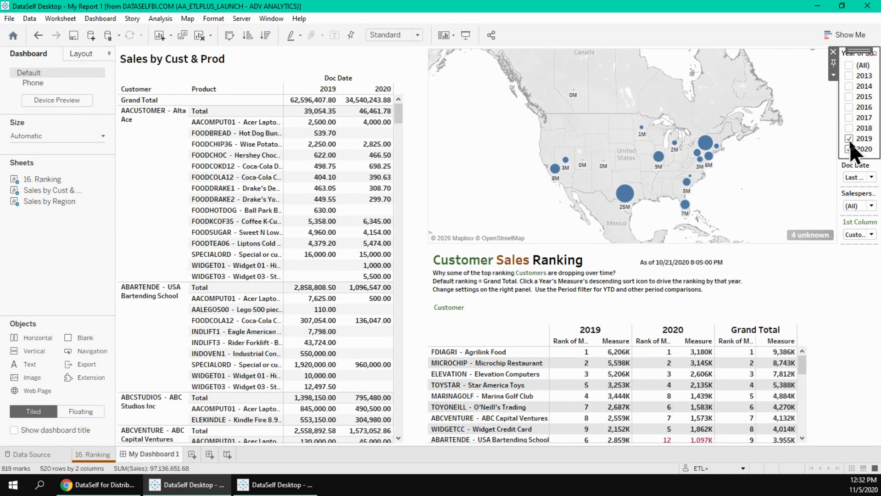
pyautogui.click(849, 128)
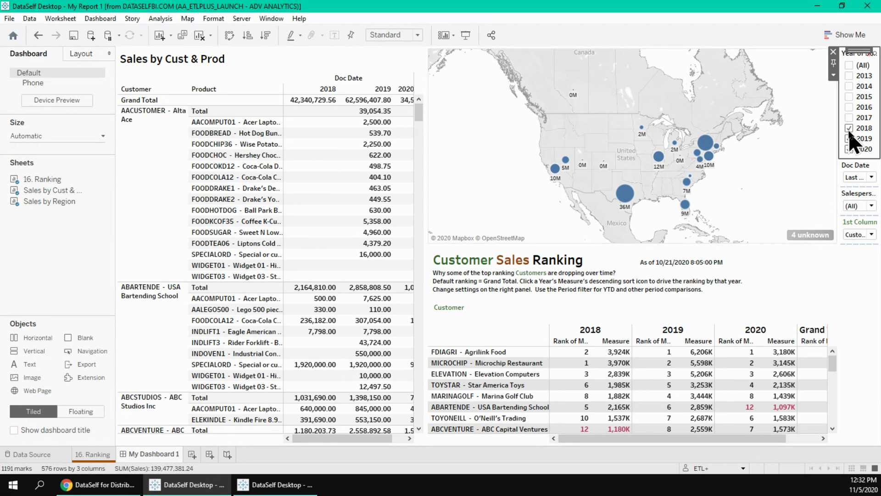
pyautogui.click(850, 131)
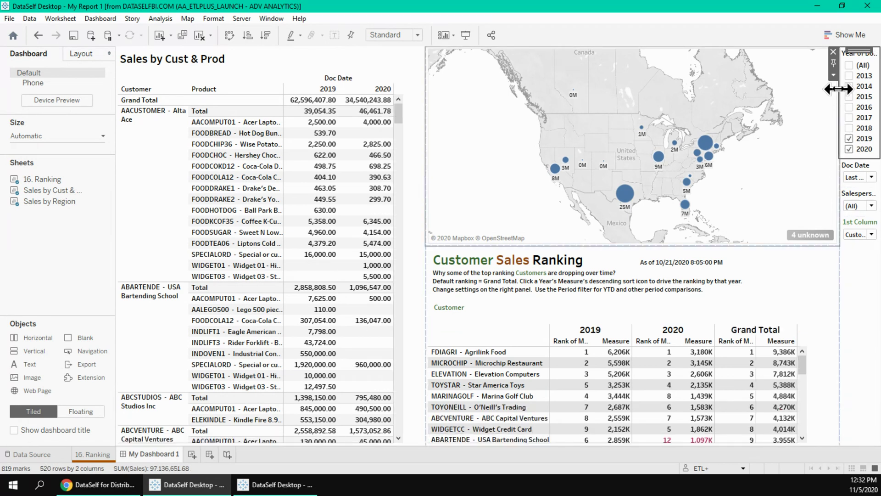
# - Check which worksheets the Year of Doc Date filter applies to
pyautogui.click(833, 75)
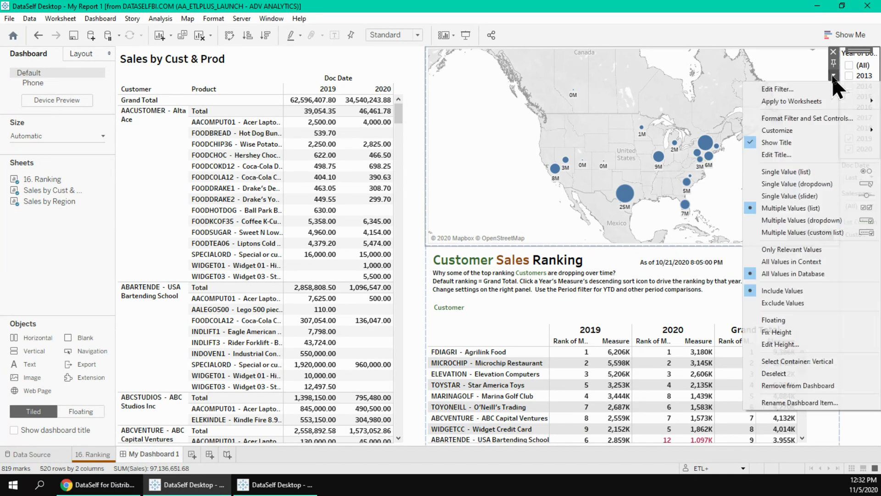
pyautogui.moveTo(824, 103)
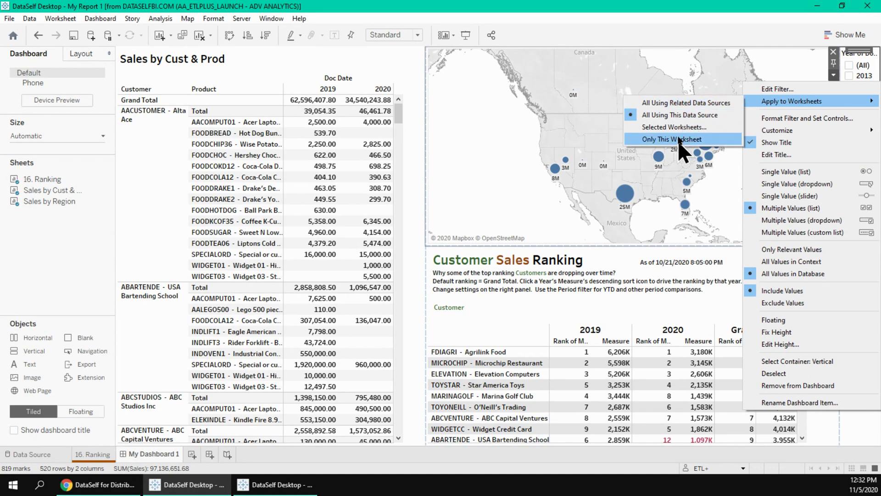
pyautogui.click(801, 71)
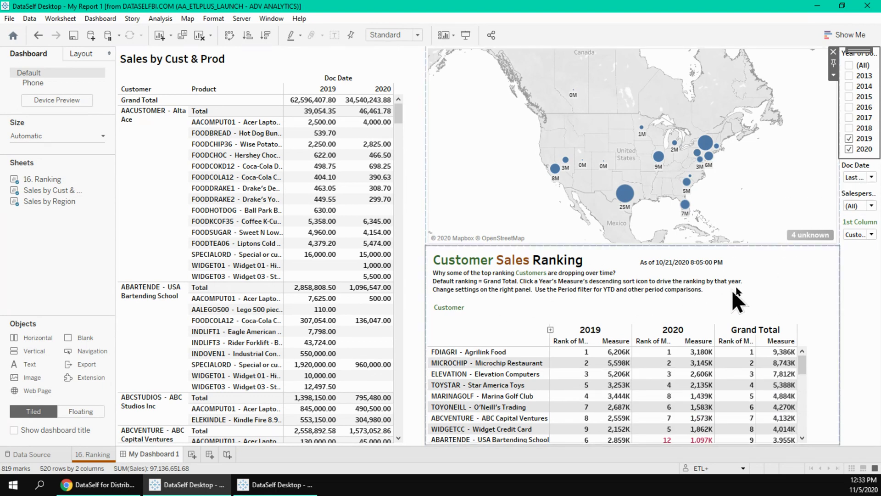
# - Set the relative Doc Date filter to the last 3 years and remove its control from the dashboard
pyautogui.click(871, 178)
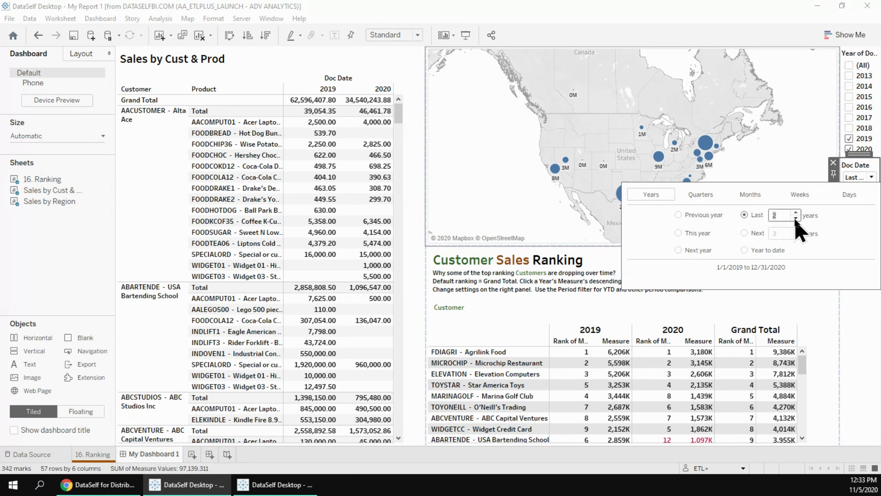
pyautogui.click(795, 219)
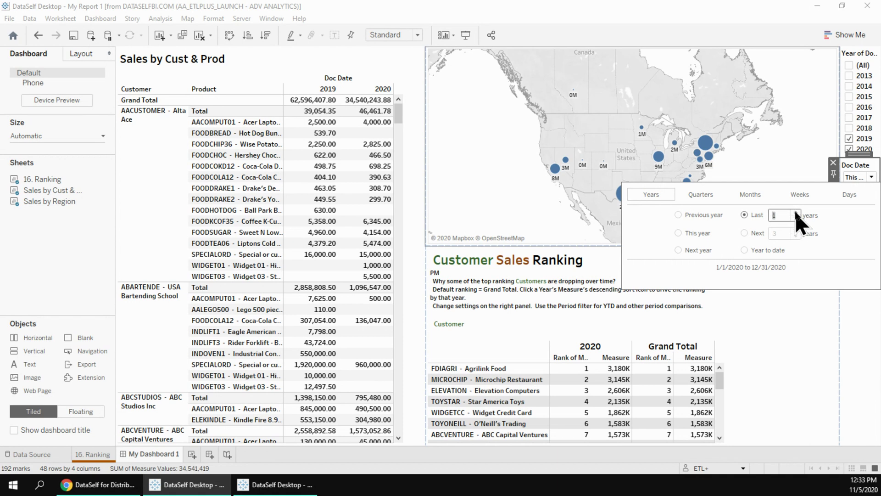
pyautogui.click(796, 213)
pyautogui.click(796, 213)
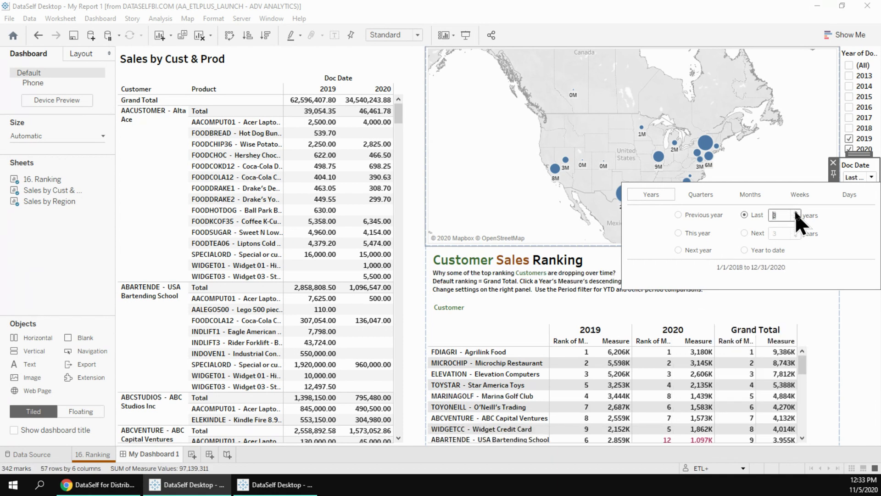
pyautogui.click(833, 164)
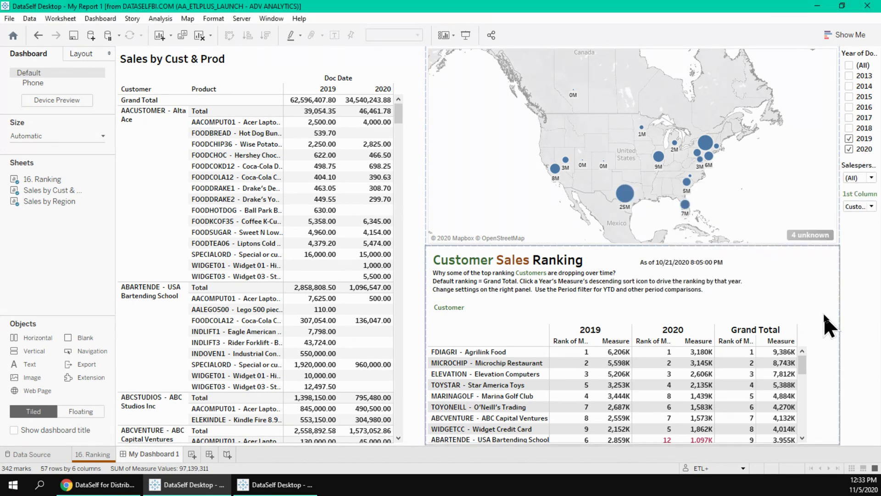
# - Test the remaining year filter by including 2018 and excluding it again
pyautogui.click(849, 129)
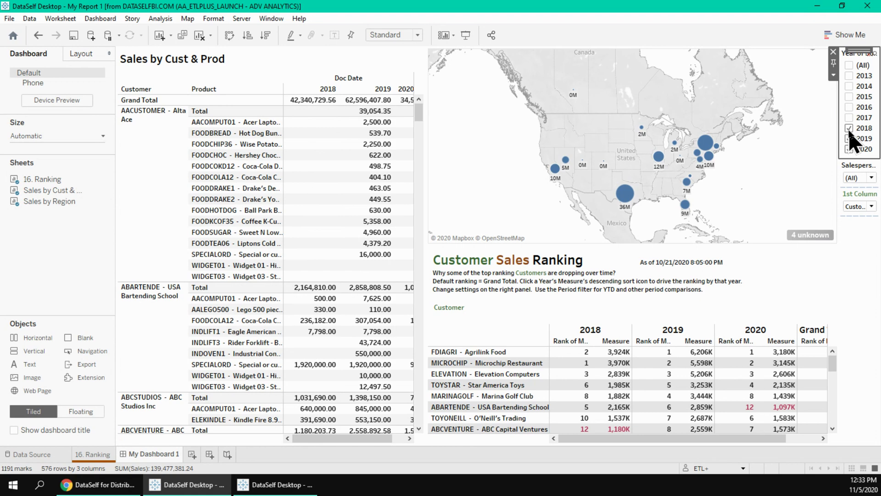
pyautogui.click(849, 128)
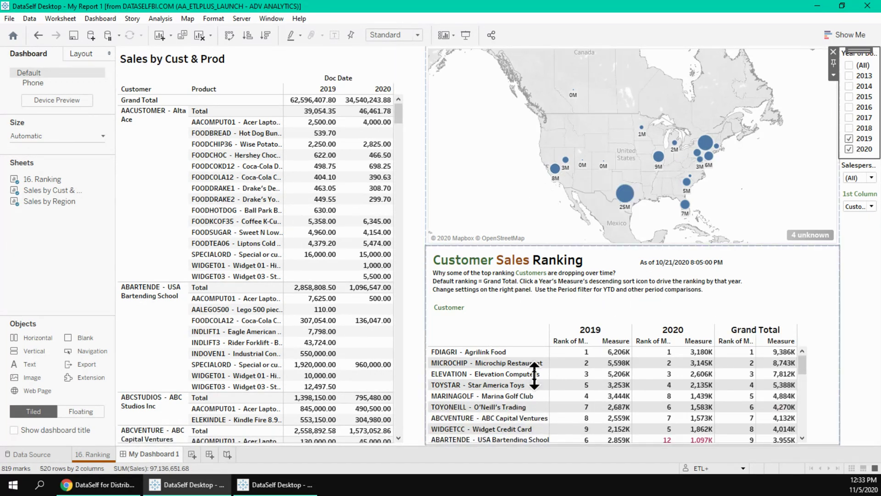
# - Use the Customer Sales Ranking view as a filter for the other dashboard sheets
pyautogui.moveTo(452, 88)
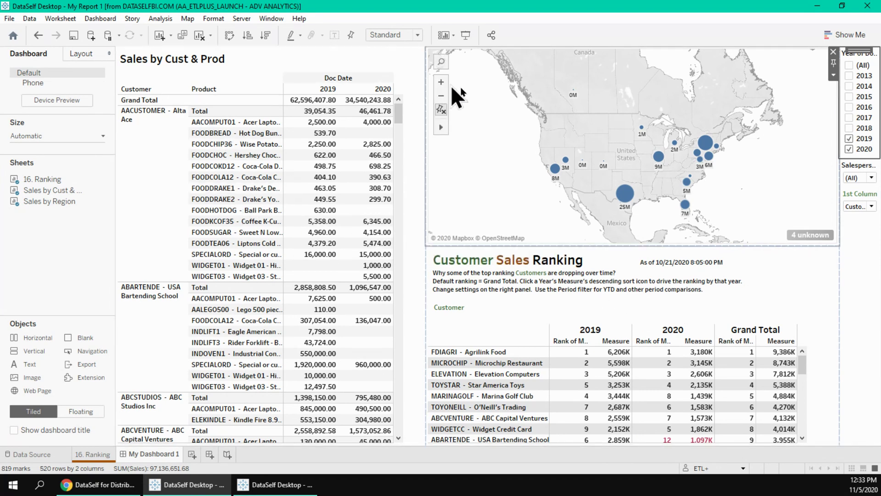
pyautogui.click(764, 294)
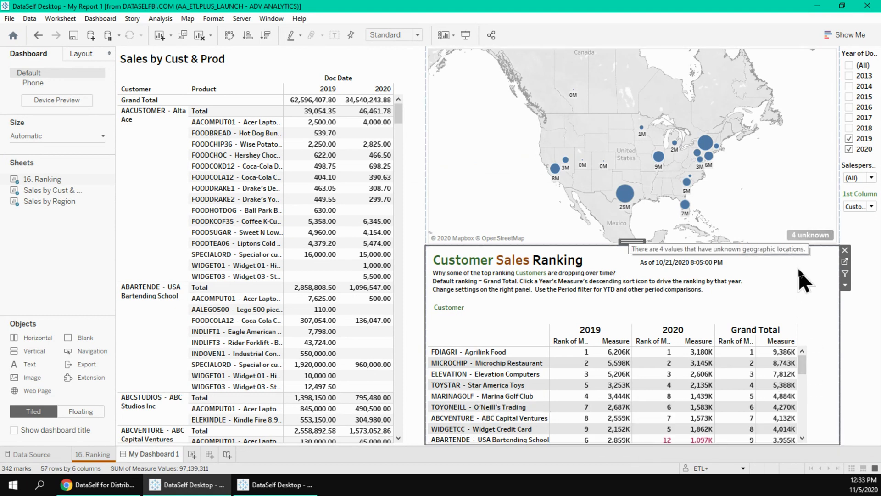
pyautogui.click(845, 274)
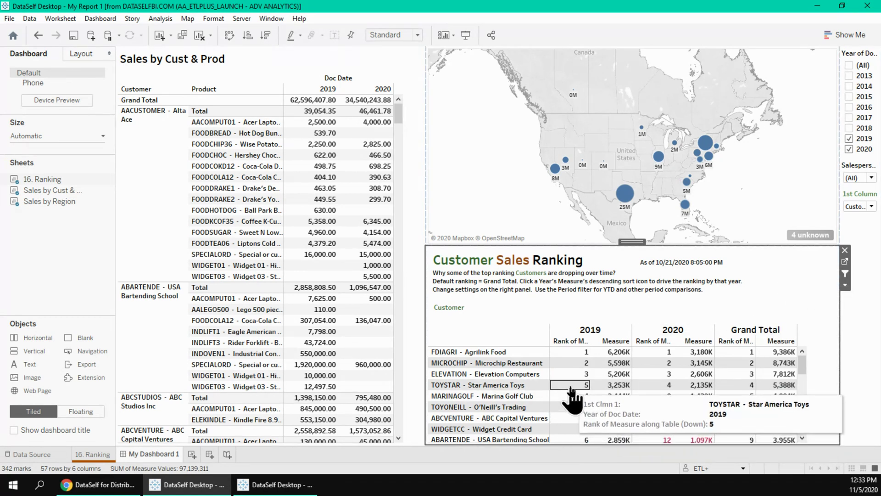
# - Test the ranking view's filtering by selecting customer ranks under 2019, 2020 and Grand Total, and clear the selection
pyautogui.moveTo(569, 389); pyautogui.dragTo(570, 355)
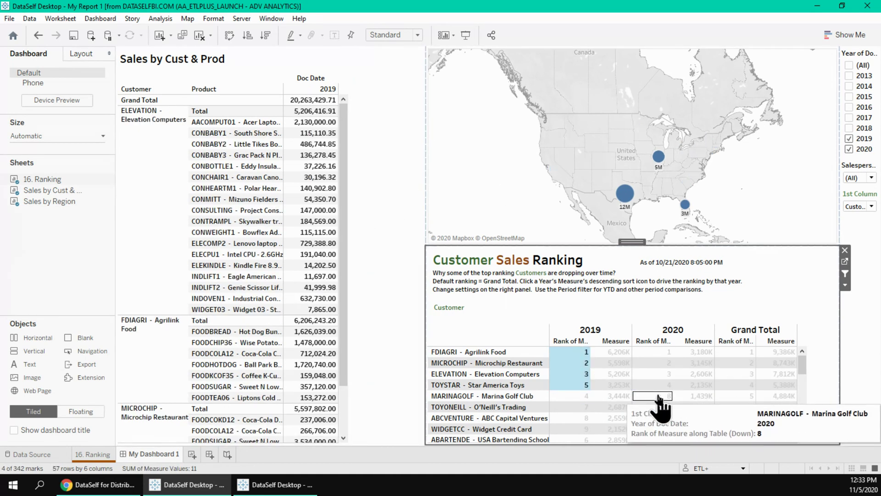
pyautogui.moveTo(659, 396); pyautogui.dragTo(654, 385)
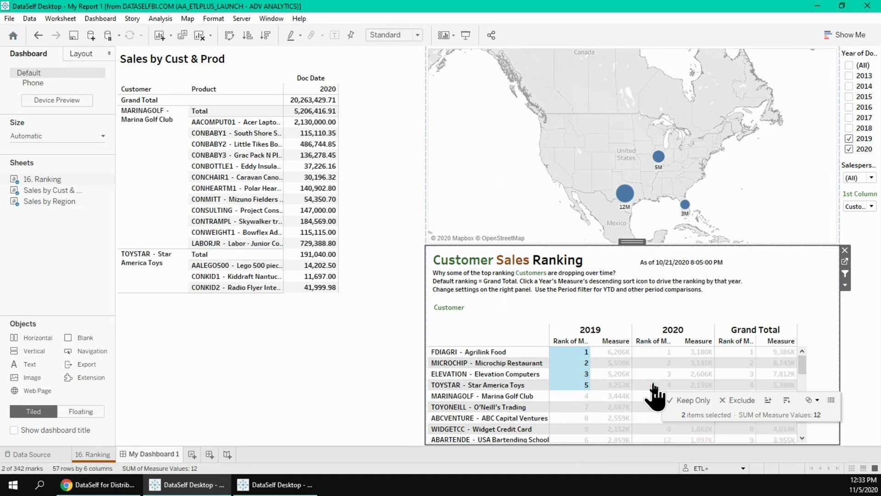
pyautogui.click(730, 373)
pyautogui.click(730, 380)
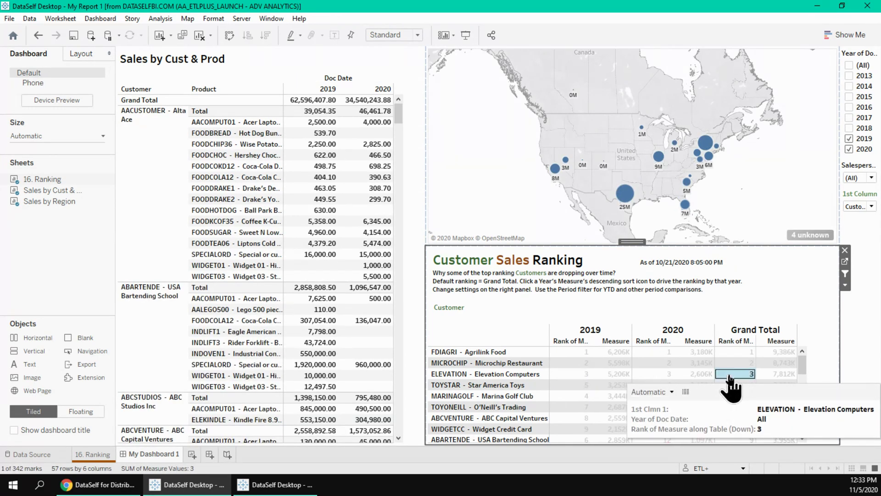
pyautogui.moveTo(731, 379); pyautogui.dragTo(514, 378)
pyautogui.click(513, 378)
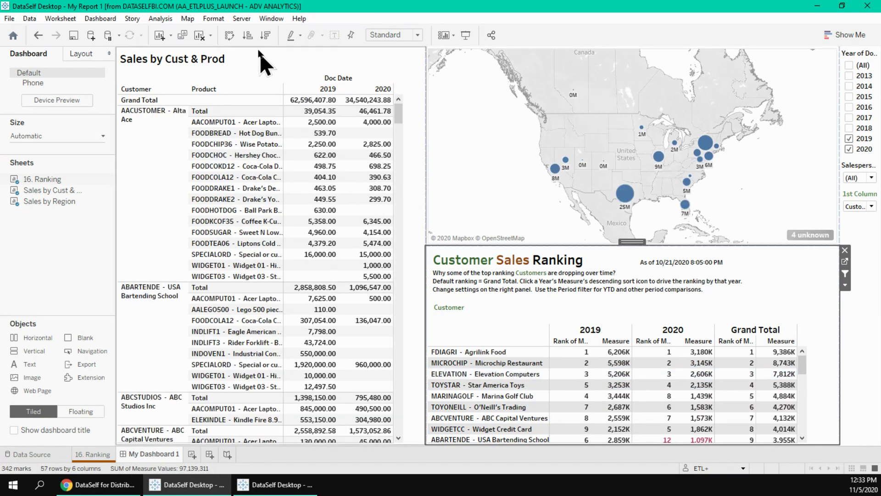
# - Publish the workbook to the company_site project as My Report 1, overwriting the existing version
pyautogui.click(241, 17)
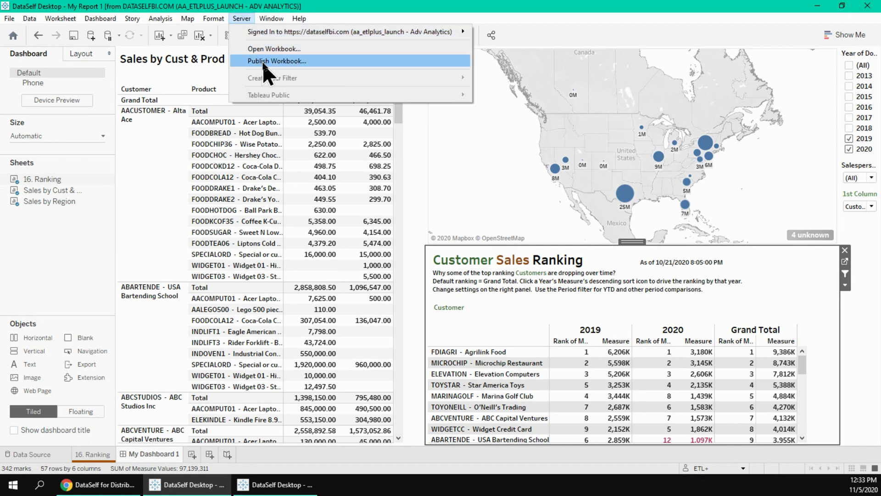
pyautogui.click(296, 62)
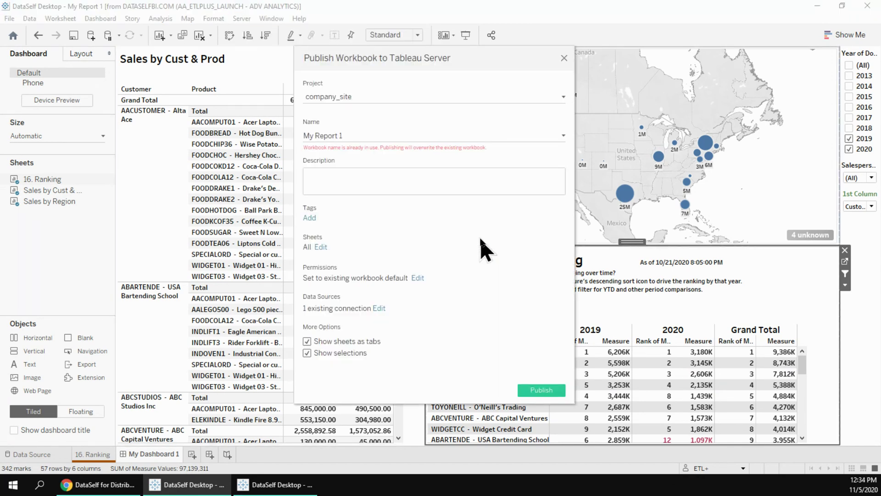
pyautogui.click(540, 390)
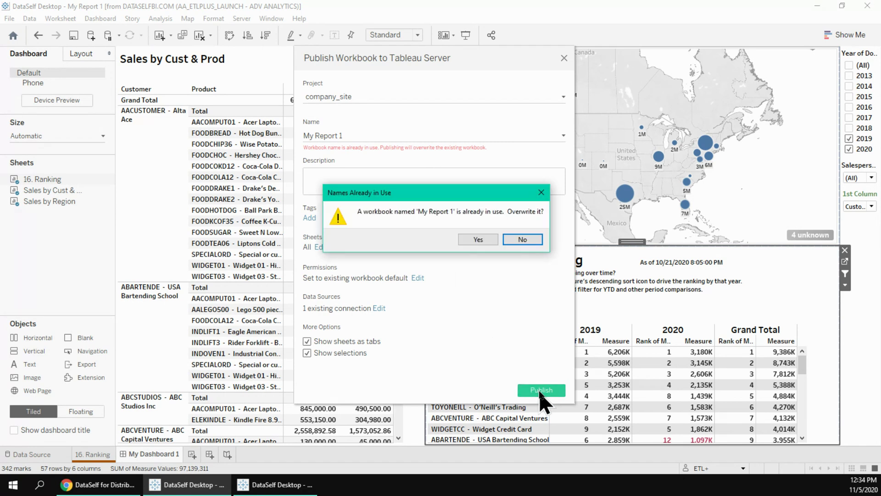
pyautogui.click(477, 239)
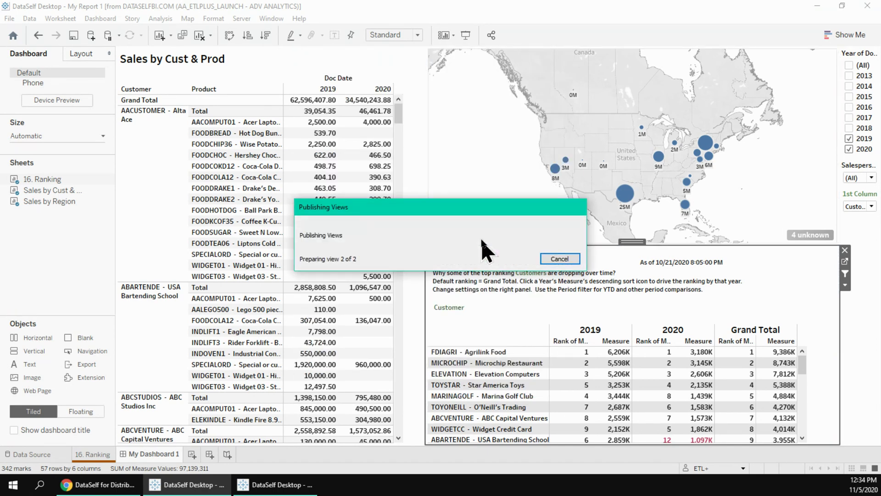